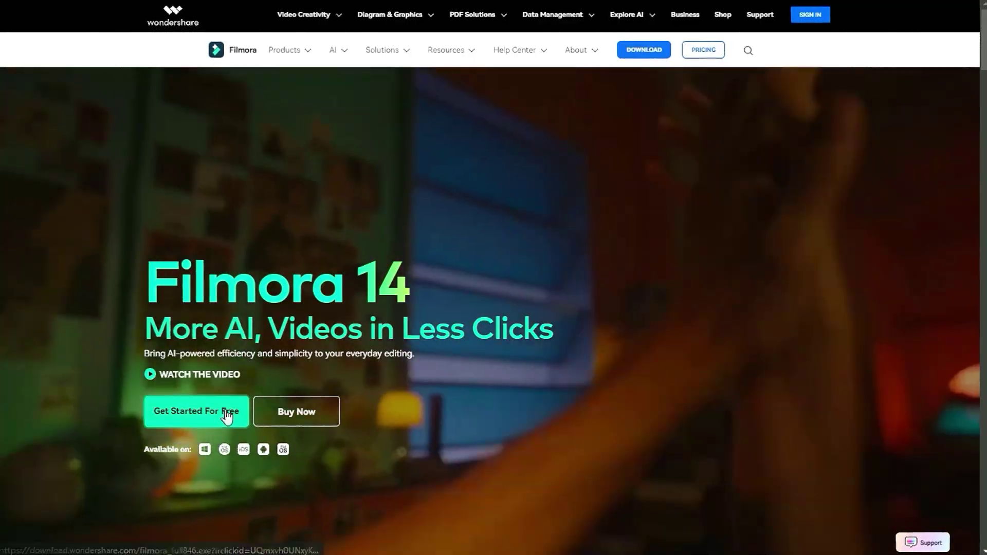
Step: Save the Filmora installer download, then subscribe to Filmora for Creators with All notifications
{"action": "left_click", "coordinate": [227, 415]}
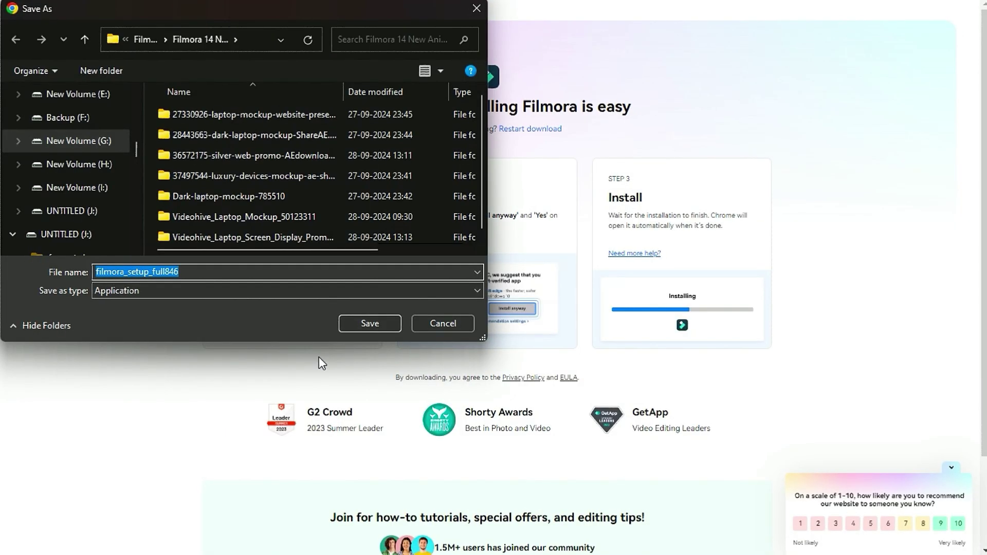
{"action": "left_click", "coordinate": [374, 324]}
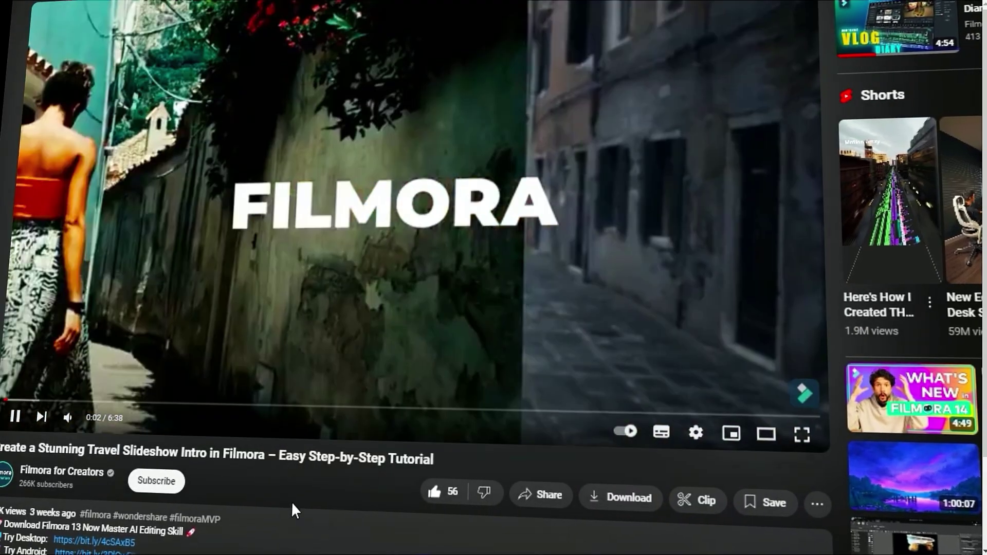
{"action": "left_click", "coordinate": [174, 482]}
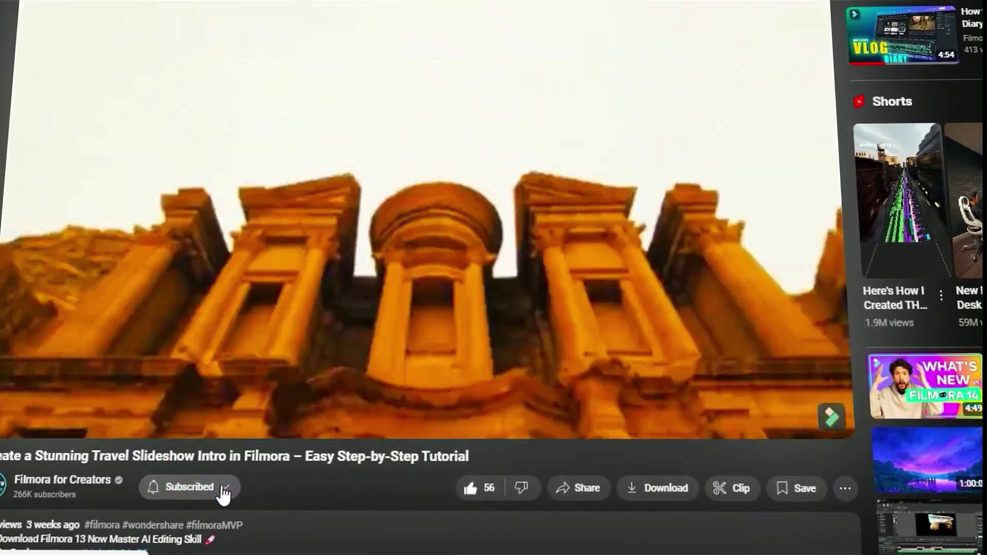
{"action": "left_click", "coordinate": [215, 489]}
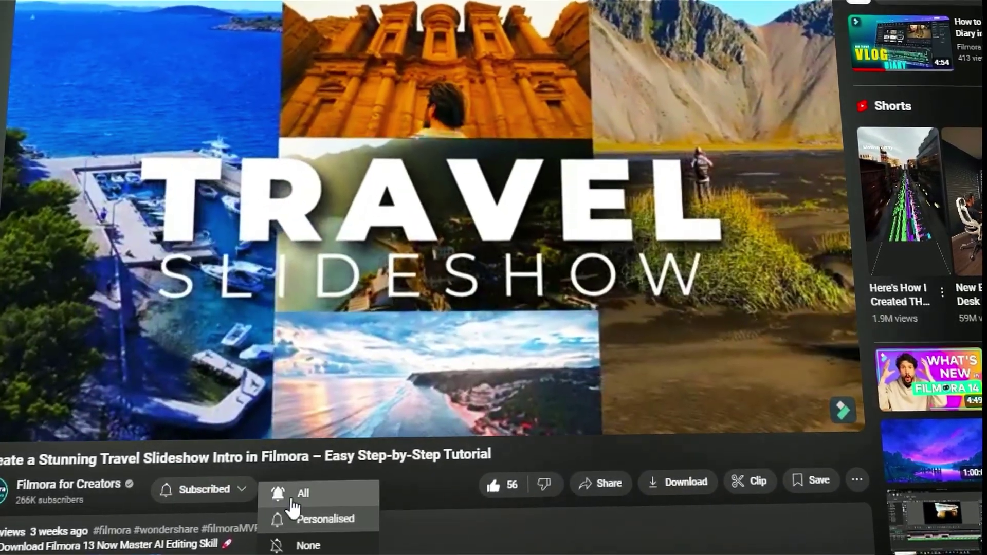
{"action": "left_click", "coordinate": [290, 501]}
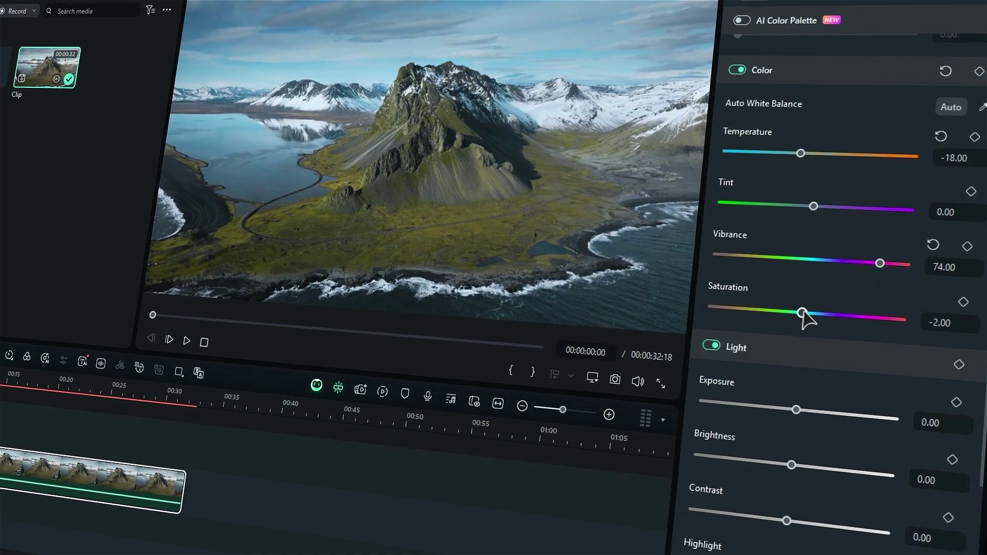
Step: Set saturation to 37 and adjust exposure, brightness, contrast, highlights, shadows (-14), whites and blacks
{"action": "left_click_drag", "start_coordinate": [804, 316], "coordinate": [840, 312]}
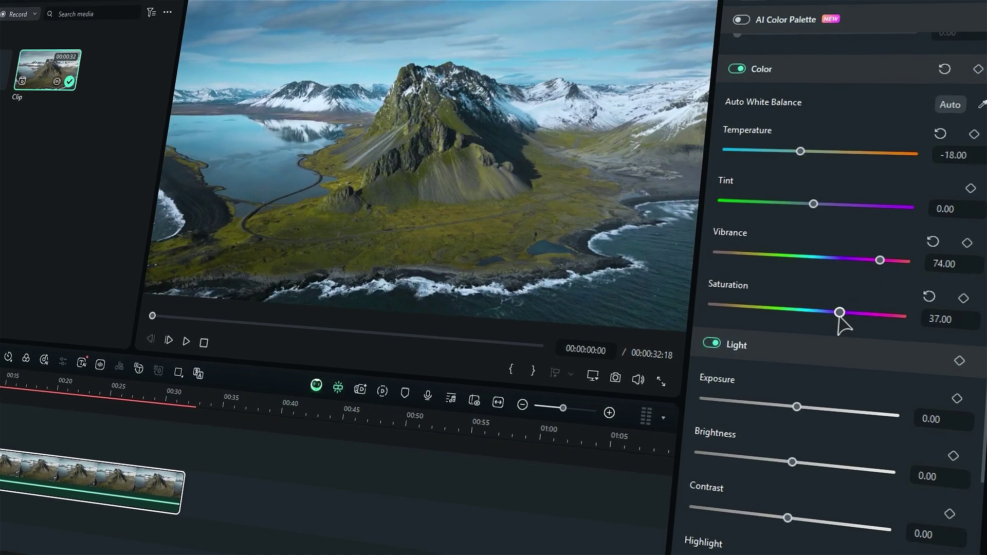
{"action": "scroll", "coordinate": [840, 319], "scroll_direction": "down", "scroll_amount": 5}
{"action": "left_click_drag", "start_coordinate": [820, 150], "coordinate": [809, 148]}
{"action": "left_click_drag", "start_coordinate": [819, 205], "coordinate": [828, 196]}
{"action": "left_click_drag", "start_coordinate": [823, 249], "coordinate": [840, 249]}
{"action": "left_click_drag", "start_coordinate": [802, 300], "coordinate": [812, 300]}
{"action": "left_click_drag", "start_coordinate": [803, 354], "coordinate": [784, 356]}
{"action": "left_click_drag", "start_coordinate": [798, 407], "coordinate": [831, 405]}
{"action": "left_click_drag", "start_coordinate": [796, 461], "coordinate": [776, 461]}
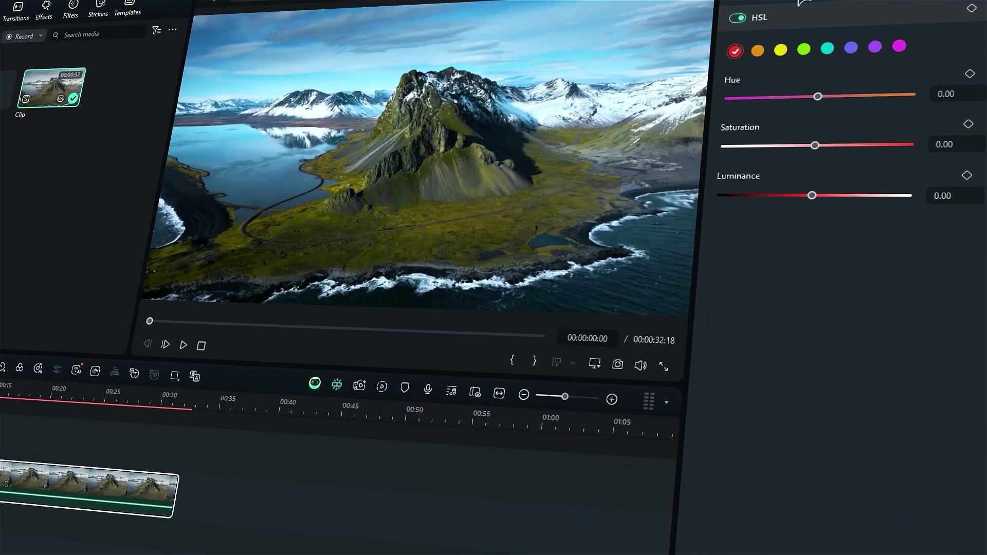
Step: In HSL, set green hue 31 with more saturation, and cyan hue 33, saturation 41, luminance -9
{"action": "left_click_drag", "start_coordinate": [818, 95], "coordinate": [846, 98]}
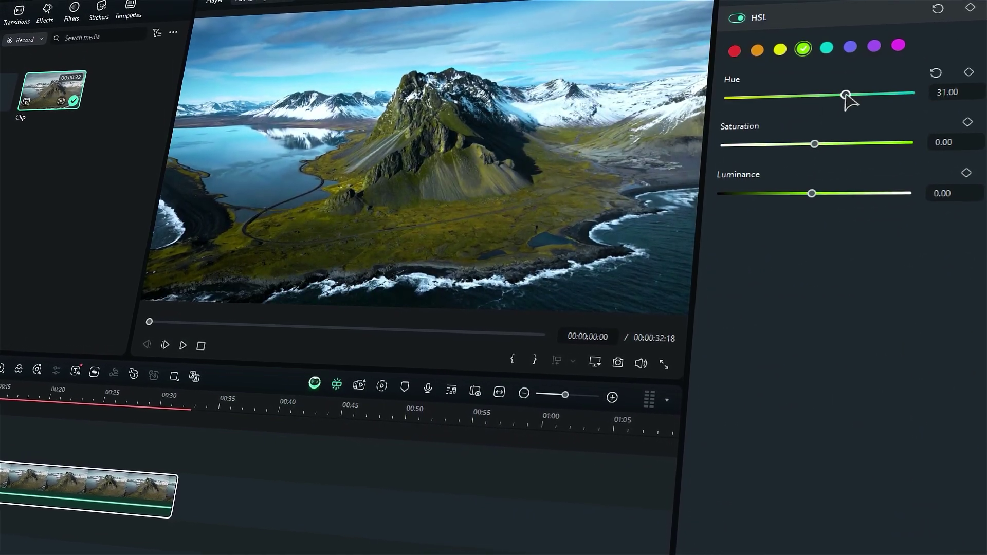
{"action": "left_click_drag", "start_coordinate": [815, 144], "coordinate": [838, 142]}
{"action": "left_click", "coordinate": [827, 47]}
{"action": "left_click_drag", "start_coordinate": [819, 95], "coordinate": [844, 92]}
{"action": "left_click_drag", "start_coordinate": [814, 144], "coordinate": [850, 139]}
{"action": "left_click_drag", "start_coordinate": [812, 193], "coordinate": [804, 189]}
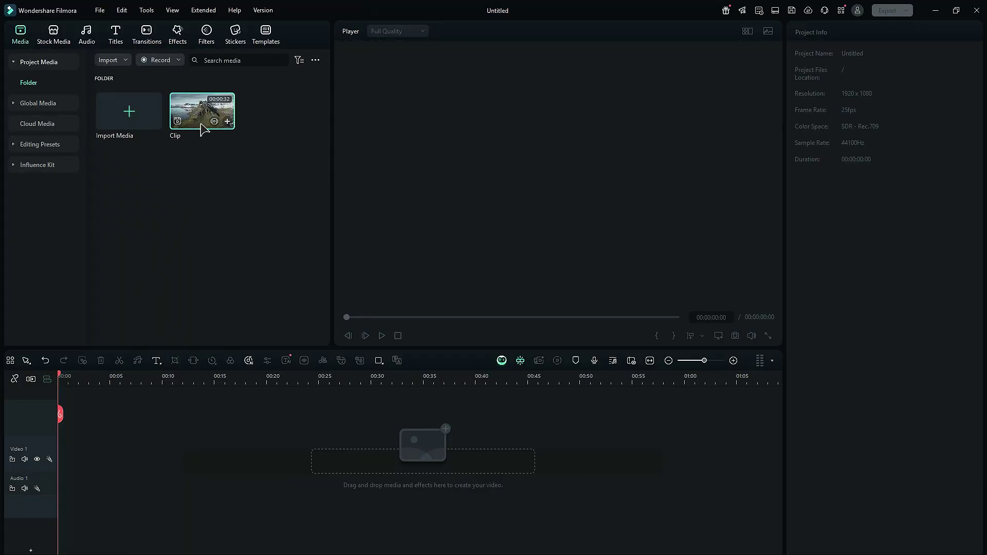
Step: Place the mountain clip on the Video 1 track and bring up its Color adjustments
{"action": "left_click_drag", "start_coordinate": [202, 130], "coordinate": [63, 452]}
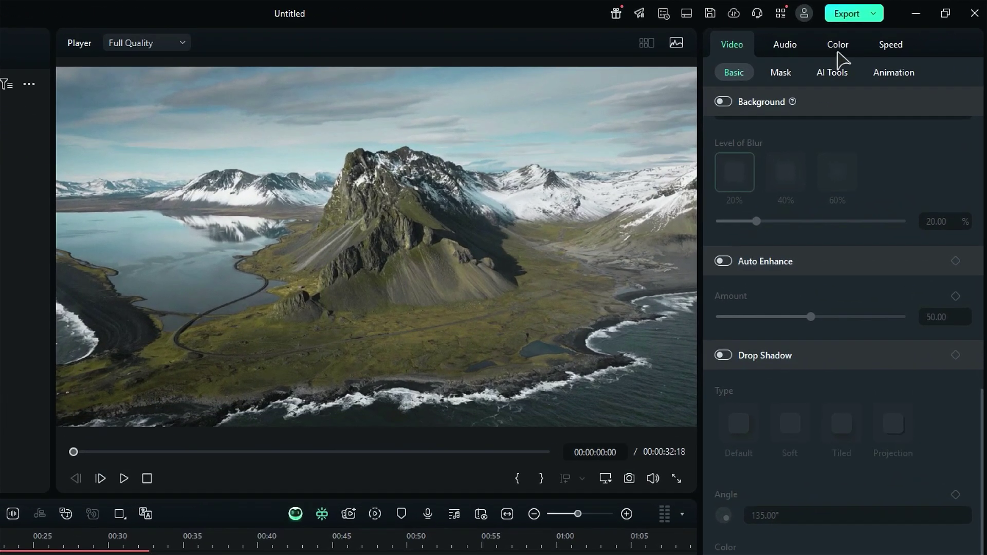
{"action": "left_click", "coordinate": [883, 34]}
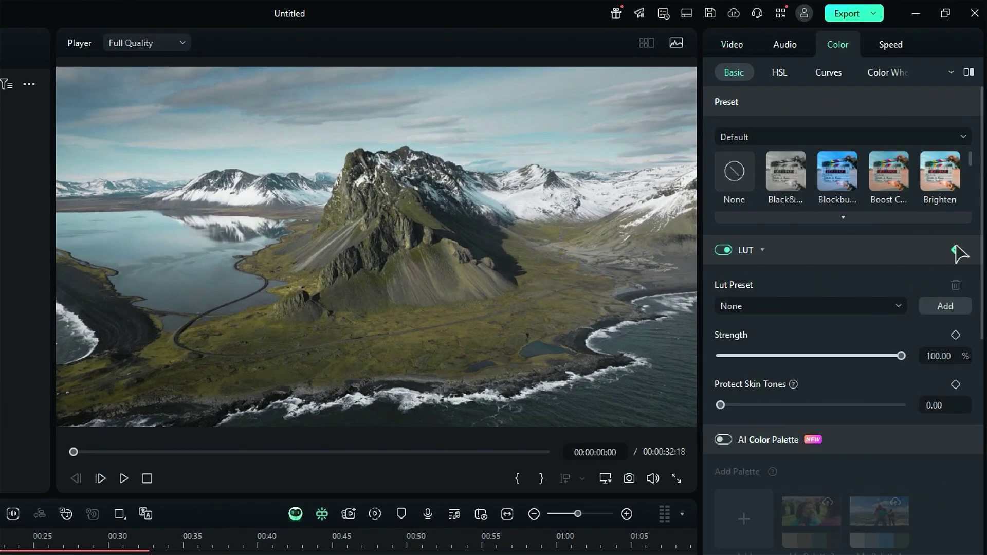
{"action": "scroll", "coordinate": [962, 342], "scroll_direction": "down", "scroll_amount": 6}
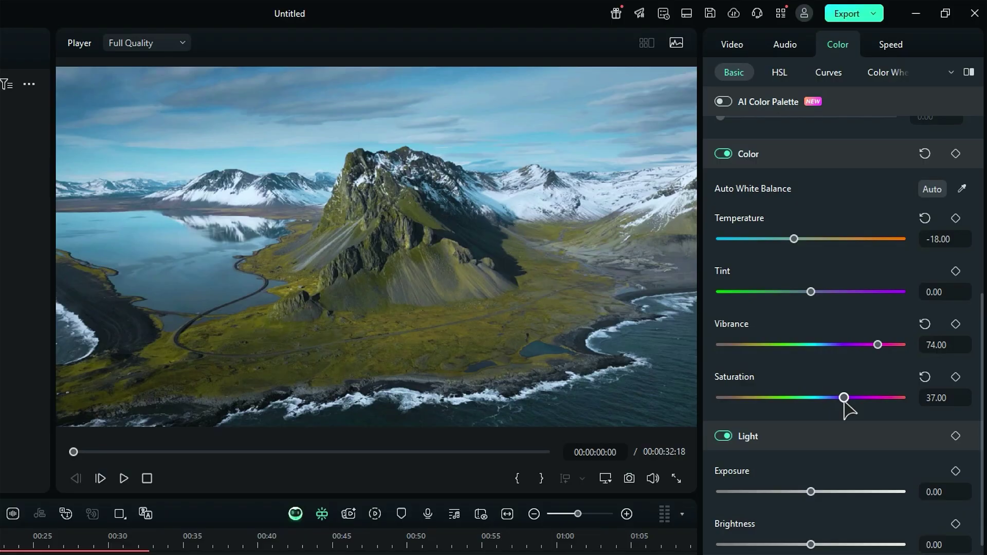
{"action": "scroll", "coordinate": [892, 474], "scroll_direction": "down", "scroll_amount": 5}
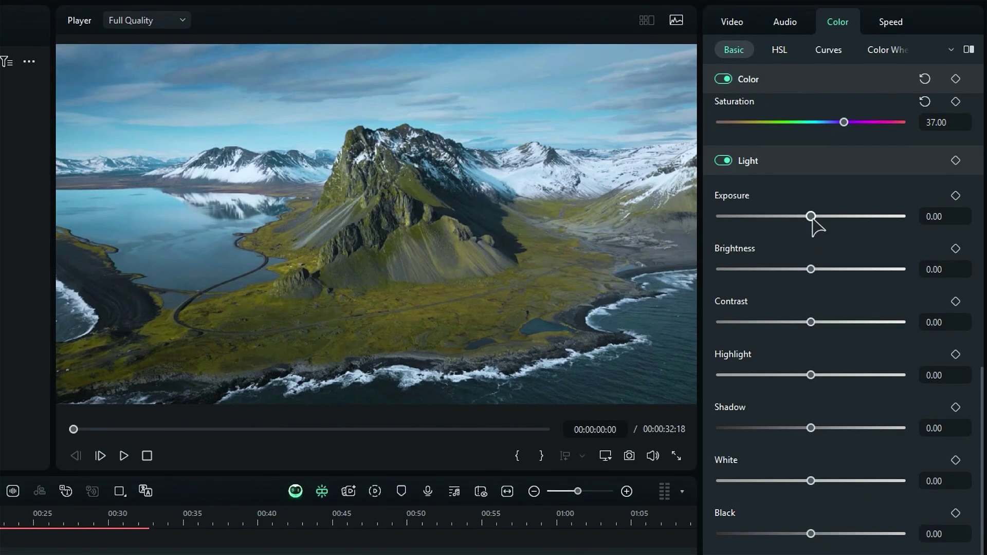
Step: Set exposure -7, brightness 14, highlights 8, shadows -14 and whites 33
{"action": "left_click_drag", "start_coordinate": [813, 218], "coordinate": [806, 218]}
{"action": "left_click_drag", "start_coordinate": [813, 271], "coordinate": [825, 271]}
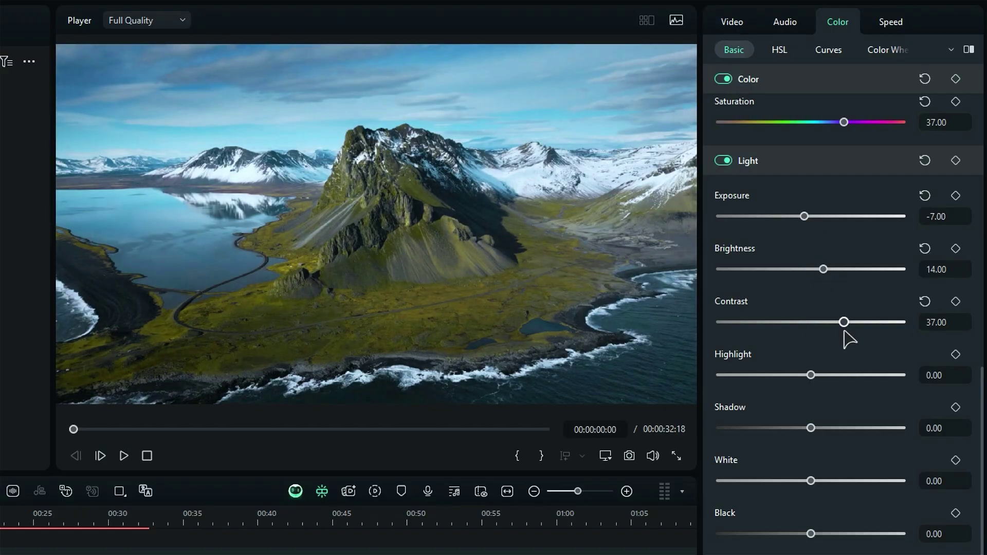
{"action": "mouse_move", "coordinate": [811, 375]}
{"action": "left_mouse_down"}
{"action": "mouse_move", "coordinate": [782, 375]}
{"action": "mouse_move", "coordinate": [817, 375]}
{"action": "left_mouse_up"}
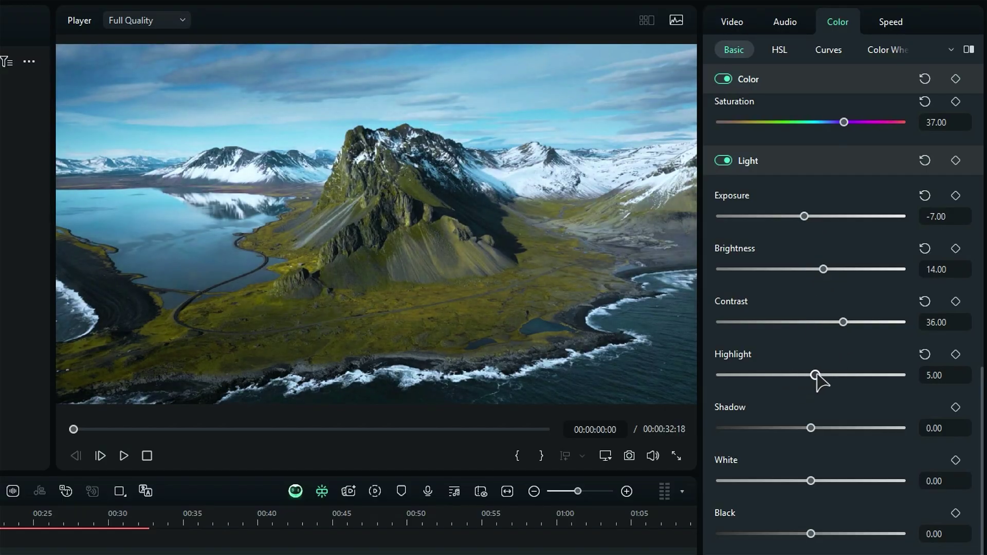
{"action": "left_click_drag", "start_coordinate": [811, 428], "coordinate": [792, 429]}
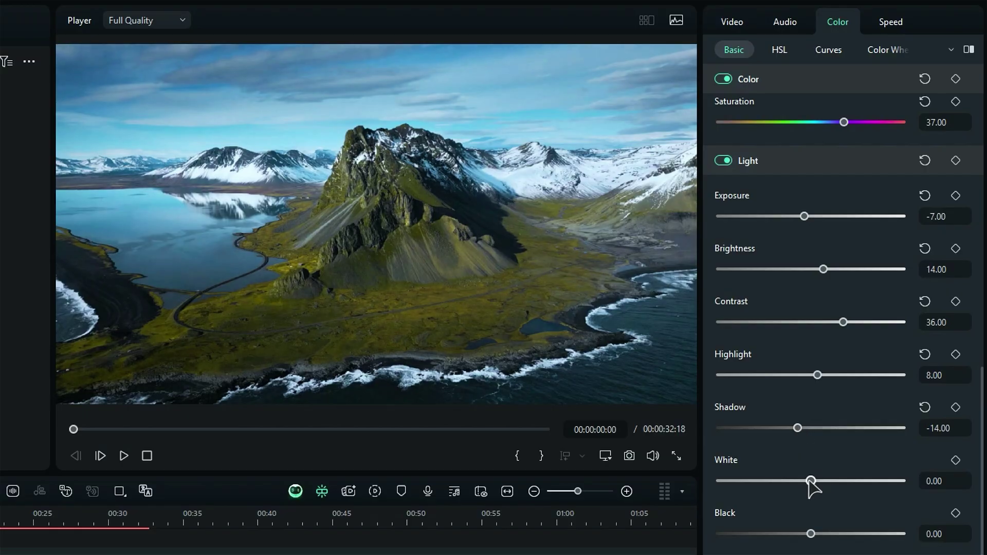
{"action": "left_click_drag", "start_coordinate": [811, 481], "coordinate": [848, 481]}
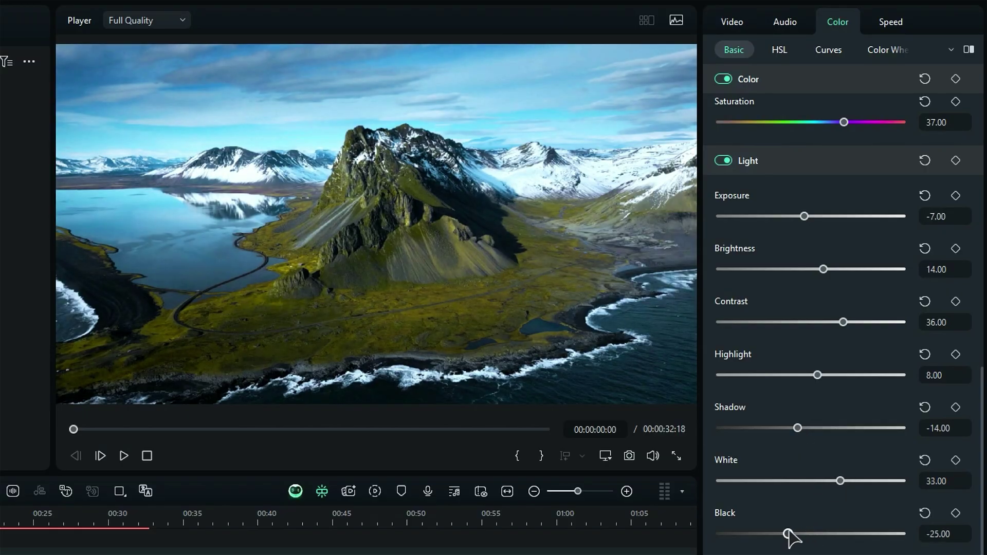
{"action": "left_click", "coordinate": [785, 53]}
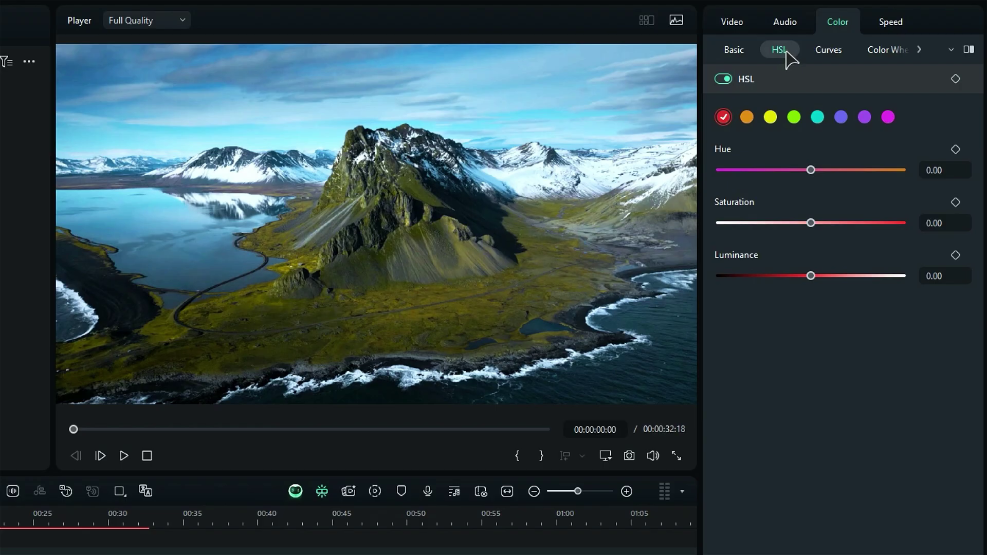
Step: Shift the cyan hue and give blues hue -2, saturation 28 and luminance 16
{"action": "left_click", "coordinate": [794, 118]}
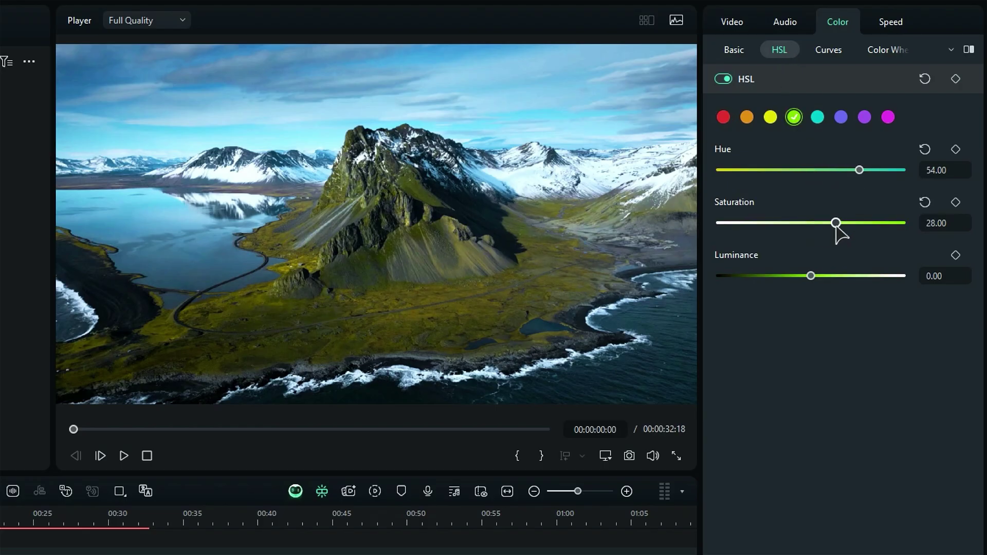
{"action": "left_click", "coordinate": [817, 117]}
{"action": "mouse_move", "coordinate": [811, 170]}
{"action": "left_mouse_down"}
{"action": "mouse_move", "coordinate": [841, 170]}
{"action": "mouse_move", "coordinate": [776, 169]}
{"action": "mouse_move", "coordinate": [809, 170]}
{"action": "left_mouse_up"}
{"action": "left_click", "coordinate": [841, 117]}
{"action": "left_click_drag", "start_coordinate": [810, 223], "coordinate": [836, 223]}
{"action": "left_click_drag", "start_coordinate": [811, 276], "coordinate": [825, 276]}
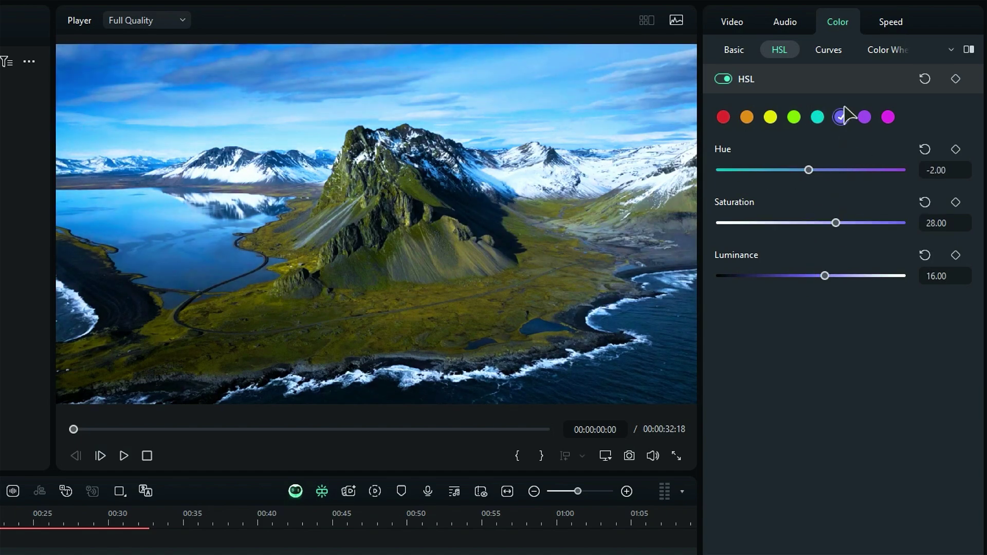
{"action": "left_click", "coordinate": [829, 52]}
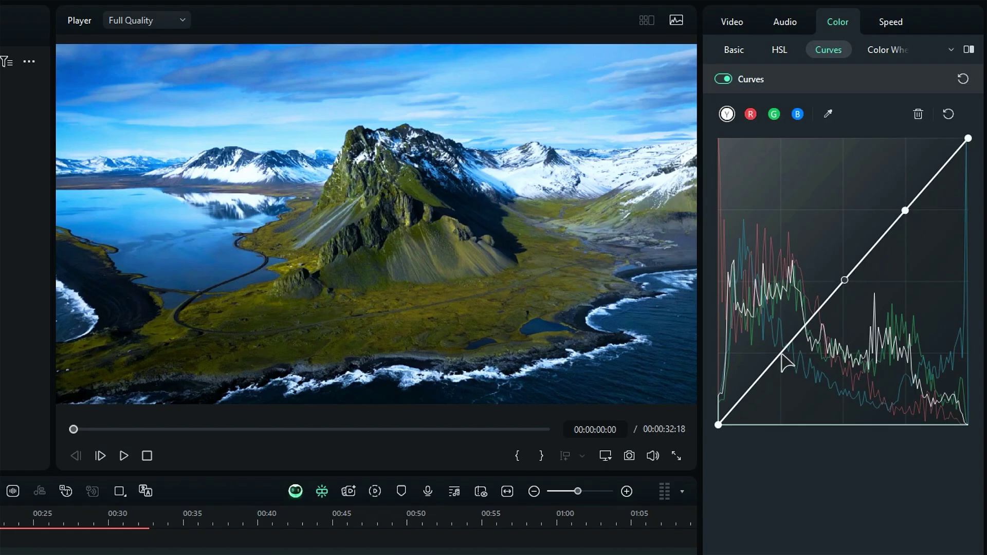
Step: Reshape the luminance, red and green tone curves by moving their points for more contrast
{"action": "left_click_drag", "start_coordinate": [781, 354], "coordinate": [784, 356]}
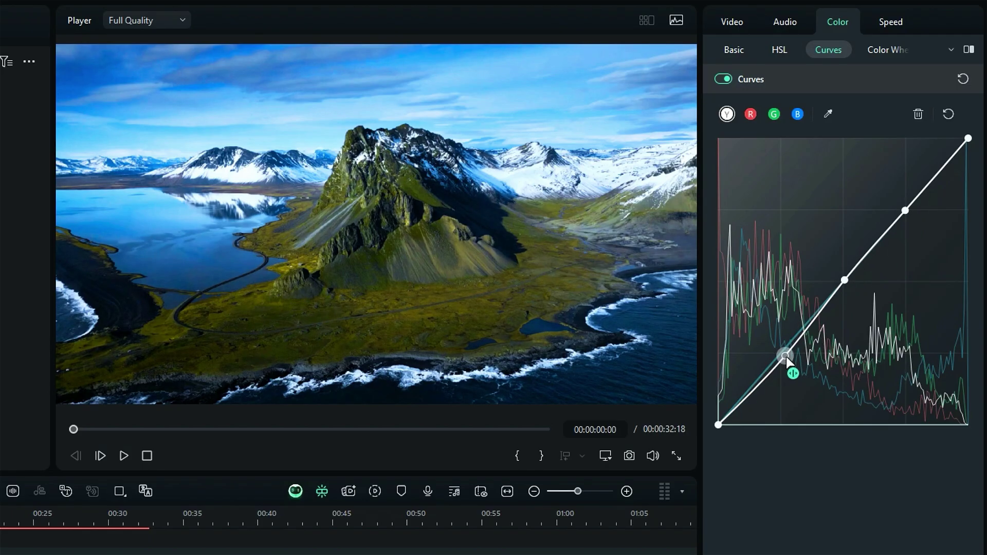
{"action": "left_click_drag", "start_coordinate": [844, 281], "coordinate": [853, 279]}
{"action": "mouse_move", "coordinate": [905, 210]}
{"action": "left_mouse_down"}
{"action": "mouse_move", "coordinate": [893, 206]}
{"action": "mouse_move", "coordinate": [911, 213]}
{"action": "left_mouse_up"}
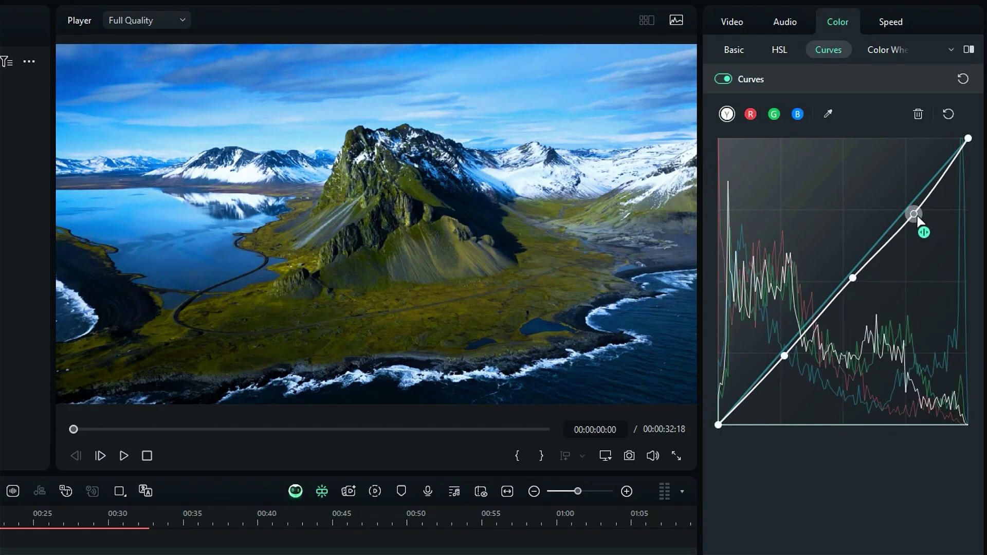
{"action": "left_click", "coordinate": [751, 114]}
{"action": "left_click_drag", "start_coordinate": [785, 359], "coordinate": [784, 355]}
{"action": "left_click_drag", "start_coordinate": [906, 210], "coordinate": [911, 218]}
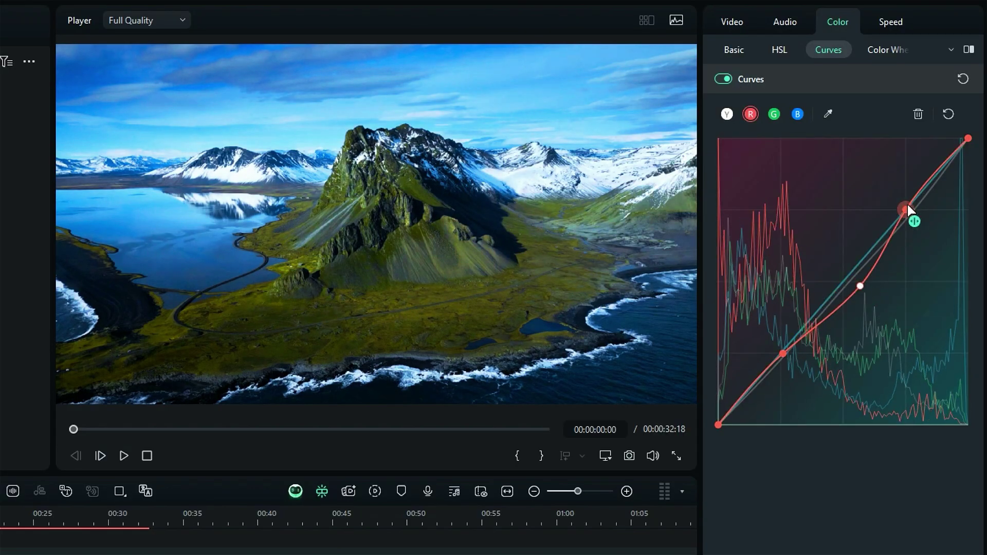
{"action": "left_click", "coordinate": [774, 114]}
{"action": "left_click_drag", "start_coordinate": [843, 282], "coordinate": [853, 280]}
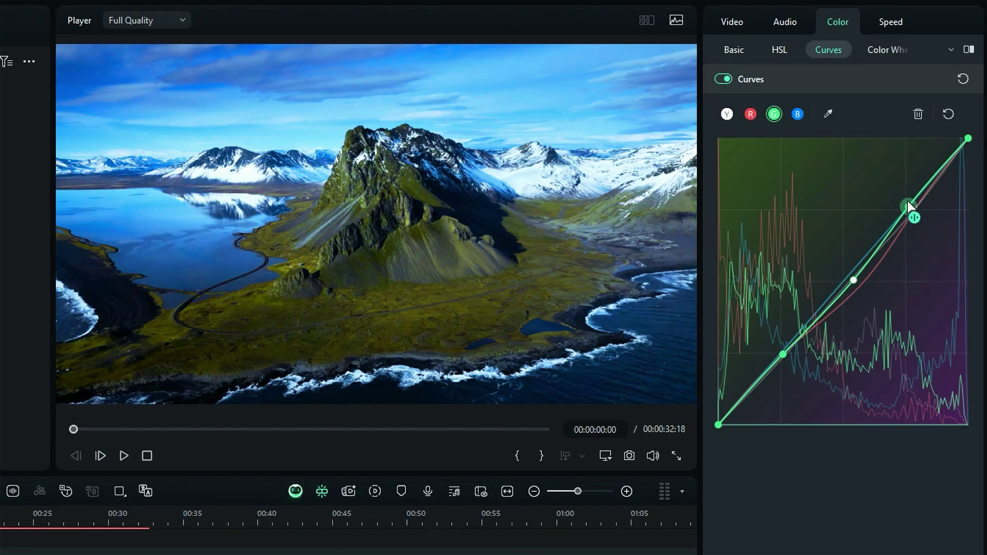
{"action": "left_click_drag", "start_coordinate": [909, 206], "coordinate": [900, 204]}
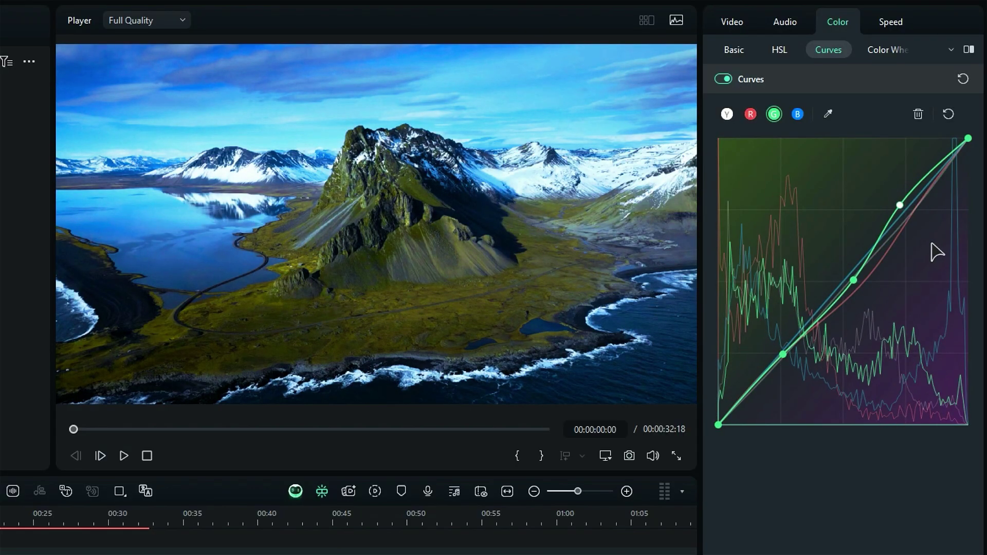
Step: Set the color wheels to highlights 0.22, midtones -0.69 and shadows -0.19
{"action": "left_click", "coordinate": [886, 52]}
{"action": "mouse_move", "coordinate": [843, 278]}
{"action": "left_mouse_down"}
{"action": "mouse_move", "coordinate": [829, 278]}
{"action": "mouse_move", "coordinate": [853, 278]}
{"action": "mouse_move", "coordinate": [794, 278]}
{"action": "mouse_move", "coordinate": [856, 278]}
{"action": "left_mouse_up"}
{"action": "left_click_drag", "start_coordinate": [843, 496], "coordinate": [797, 497]}
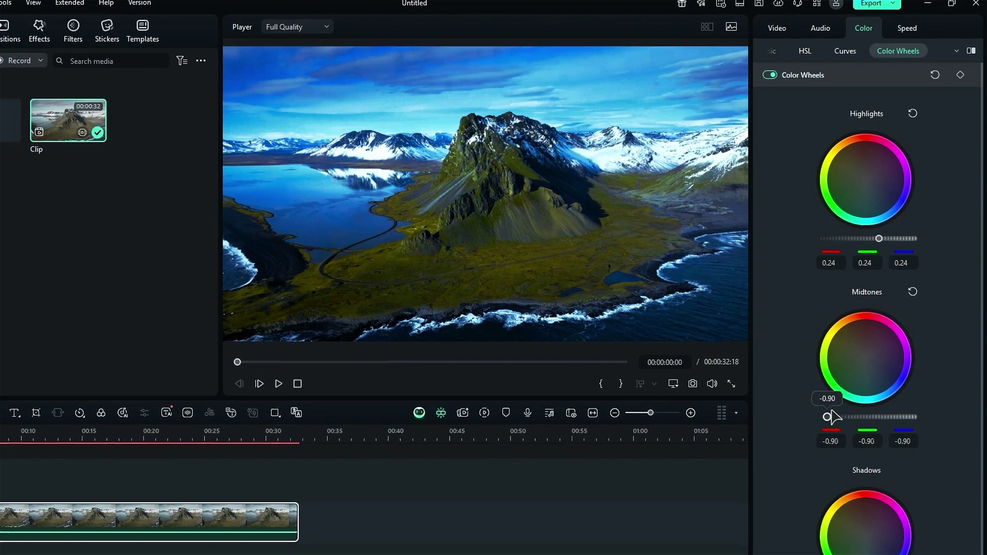
{"action": "left_click_drag", "start_coordinate": [830, 416], "coordinate": [822, 415]}
{"action": "scroll", "coordinate": [892, 390], "scroll_direction": "down", "scroll_amount": 1}
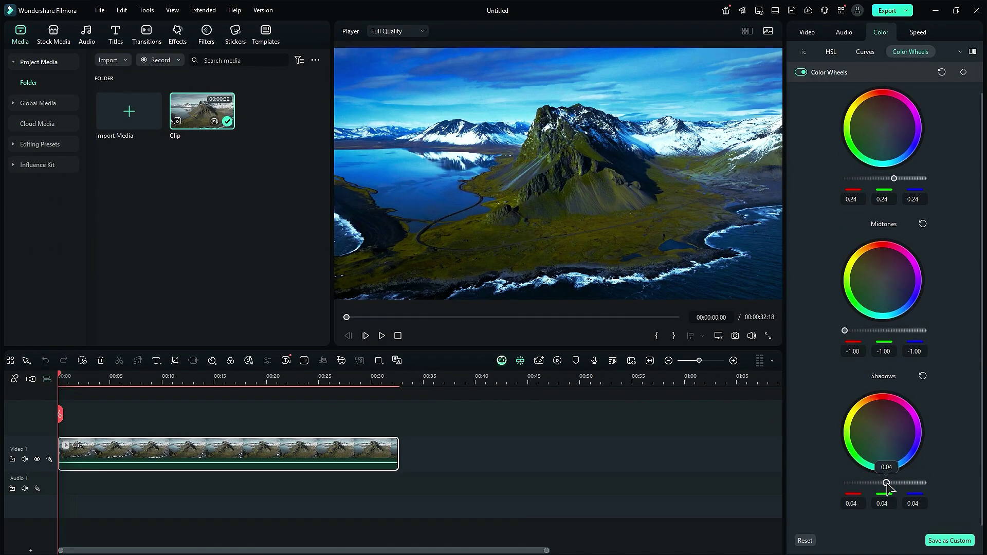
{"action": "left_click_drag", "start_coordinate": [887, 484], "coordinate": [879, 482]}
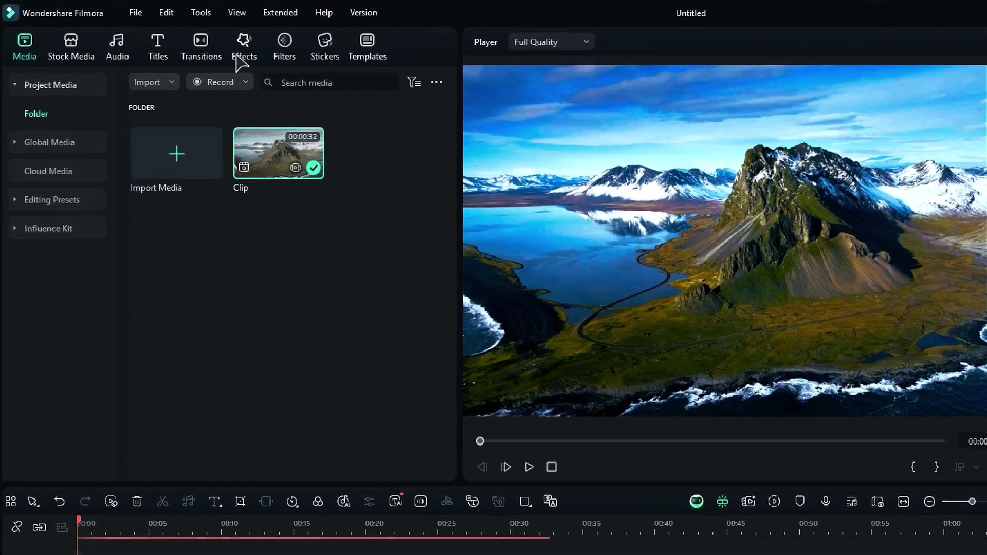
Step: Search effects for 'flare' and place Light Effect 02 above the clip at 0:00
{"action": "left_click", "coordinate": [177, 32]}
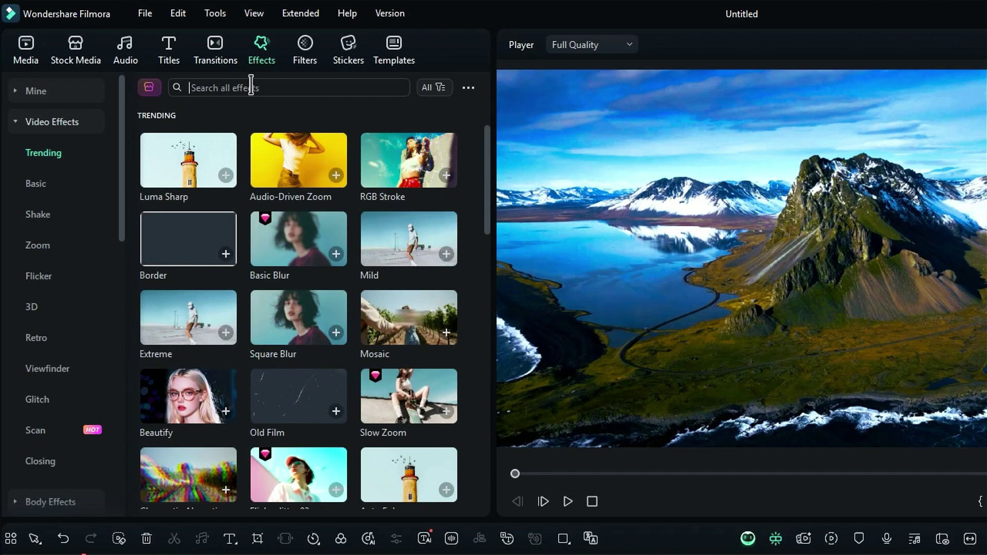
{"action": "type", "text": "flare"}
{"action": "key", "text": "Return"}
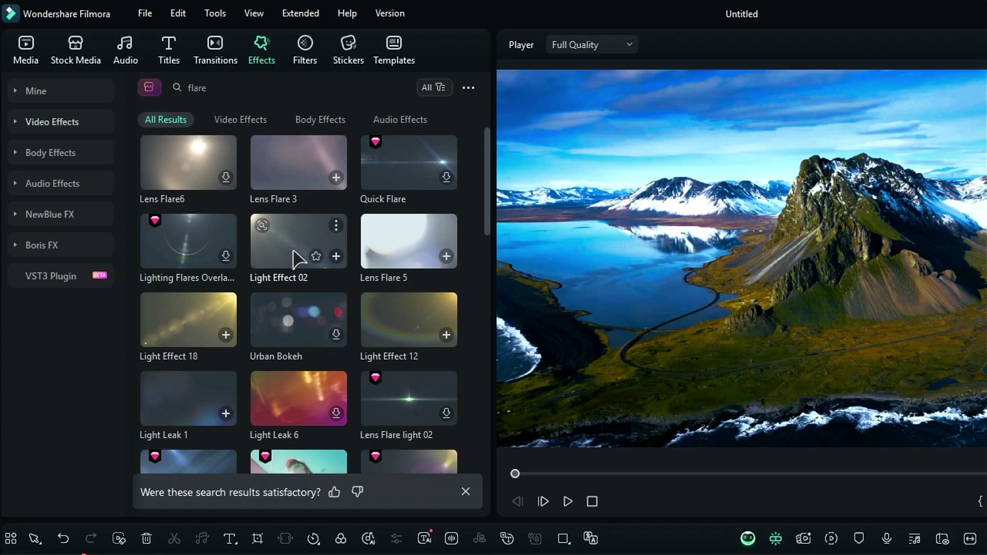
{"action": "left_click_drag", "start_coordinate": [298, 257], "coordinate": [93, 448]}
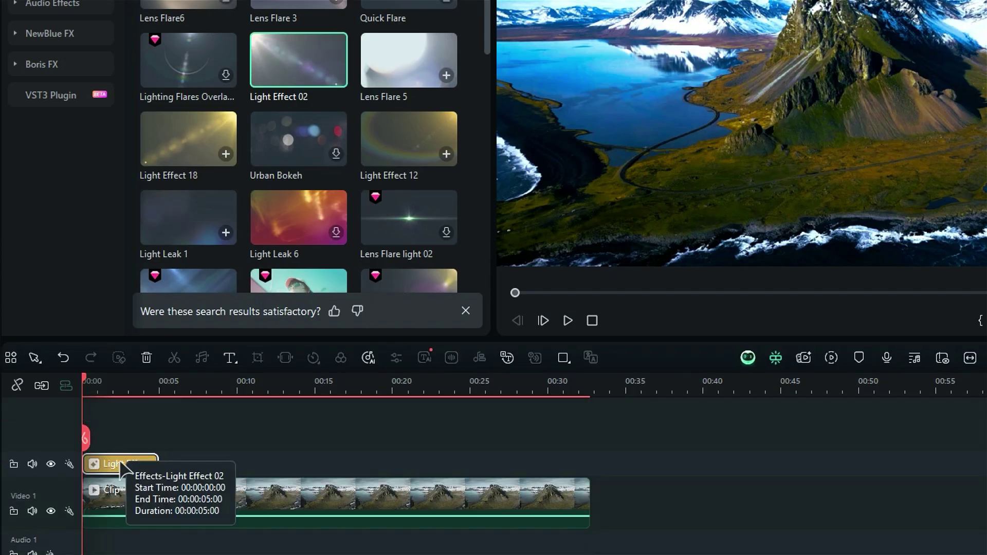
{"action": "left_click_drag", "start_coordinate": [88, 379], "coordinate": [106, 380]}
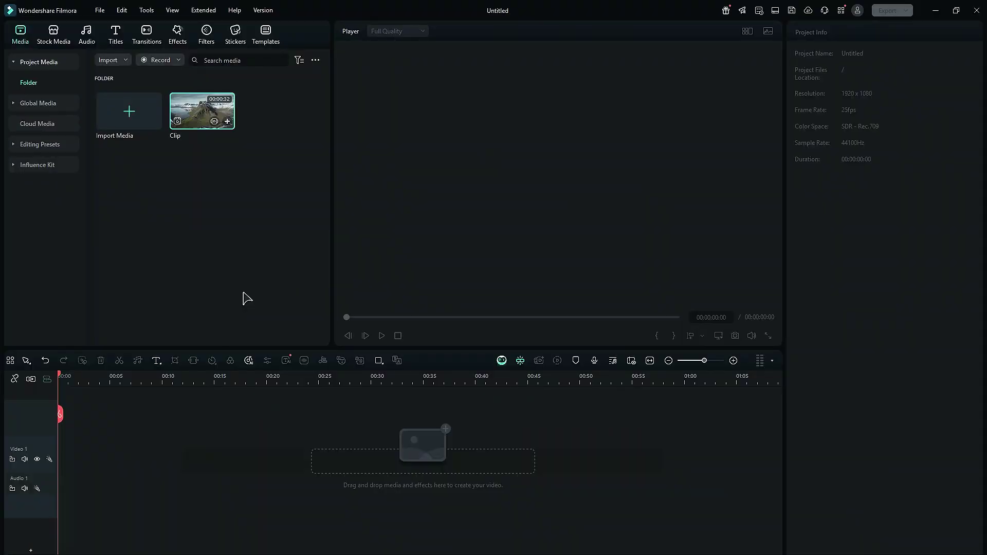
Step: Put the clip on Video 1 and apply the Cine Rich, Blue Bear and Sunlit Siesta cinematic filters
{"action": "left_click_drag", "start_coordinate": [184, 212], "coordinate": [69, 453]}
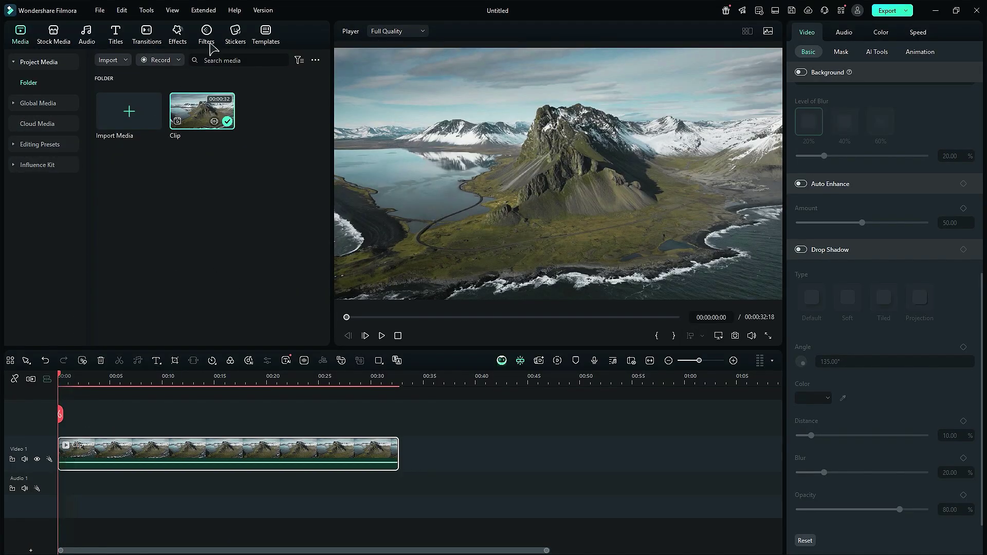
{"action": "left_click", "coordinate": [208, 41]}
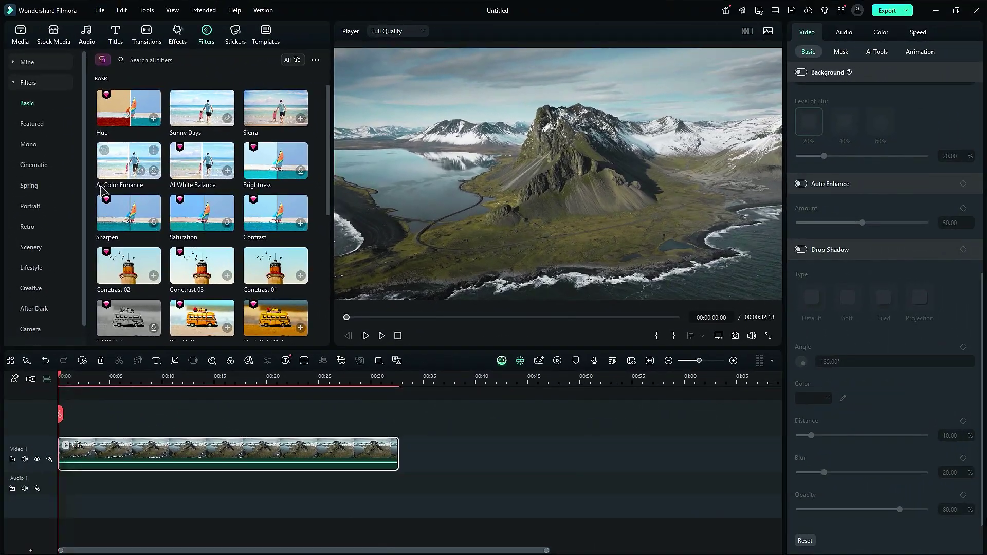
{"action": "left_click", "coordinate": [34, 165]}
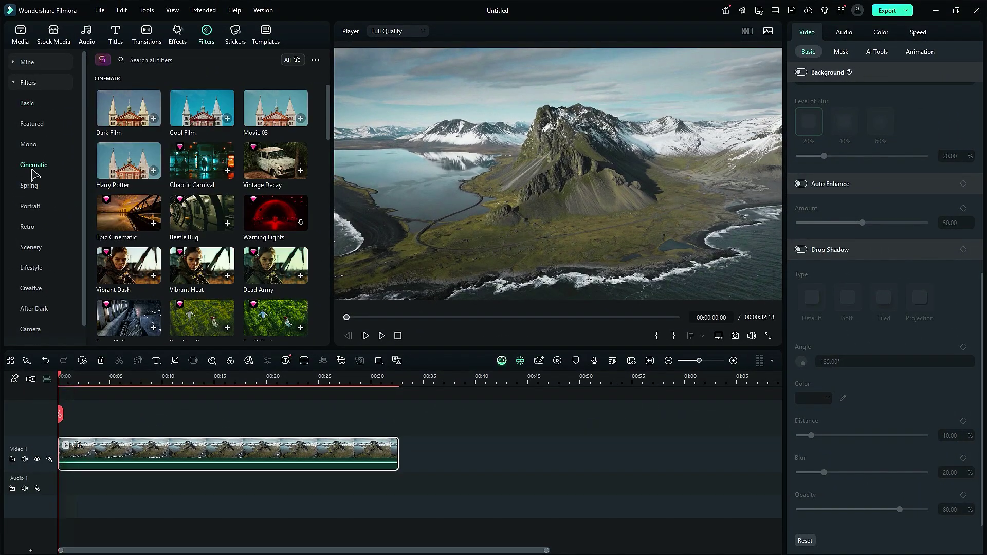
{"action": "left_click_drag", "start_coordinate": [327, 134], "coordinate": [335, 292]}
{"action": "scroll", "coordinate": [117, 249], "scroll_direction": "up", "scroll_amount": 10}
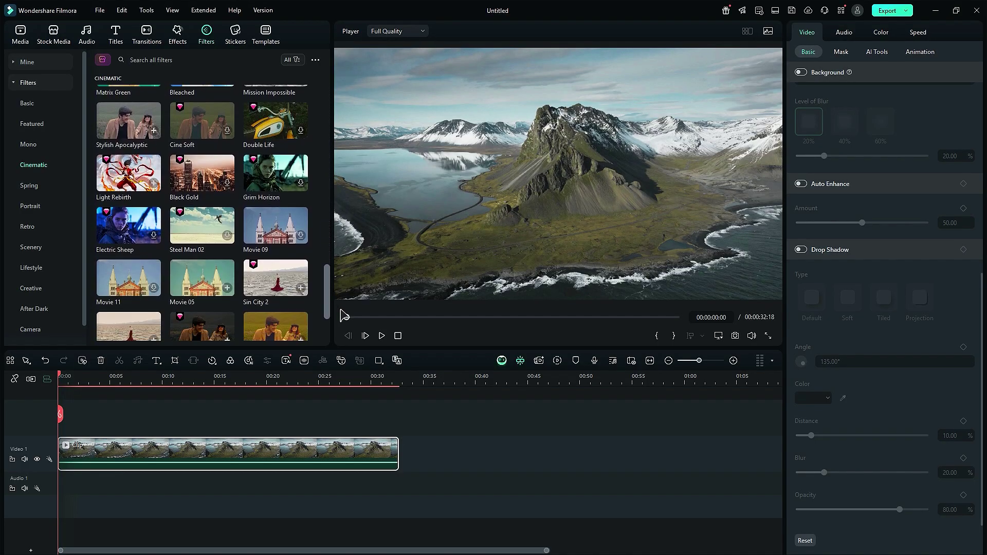
{"action": "left_click_drag", "start_coordinate": [118, 249], "coordinate": [174, 451]}
{"action": "left_click_drag", "start_coordinate": [272, 193], "coordinate": [184, 454]}
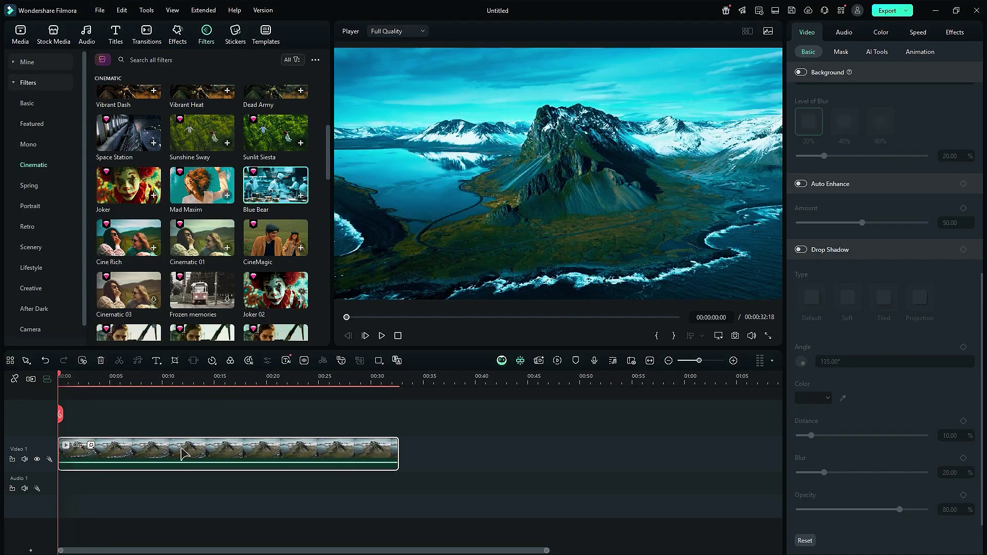
{"action": "left_click_drag", "start_coordinate": [267, 140], "coordinate": [194, 452]}
Step: Set filter opacities: Sunlit Siesta 79, Blue Bear 8, Cine Rich 79
{"action": "left_click", "coordinate": [946, 33]}
{"action": "left_click_drag", "start_coordinate": [925, 111], "coordinate": [856, 111]}
{"action": "left_click_drag", "start_coordinate": [926, 214], "coordinate": [809, 214]}
{"action": "left_click_drag", "start_coordinate": [926, 318], "coordinate": [899, 317]}
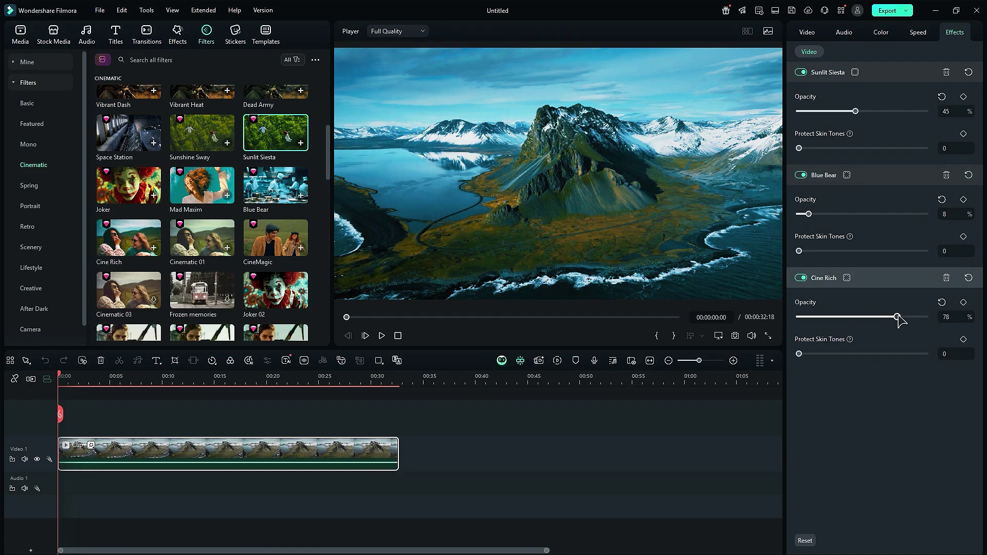
{"action": "left_click_drag", "start_coordinate": [855, 112], "coordinate": [899, 112]}
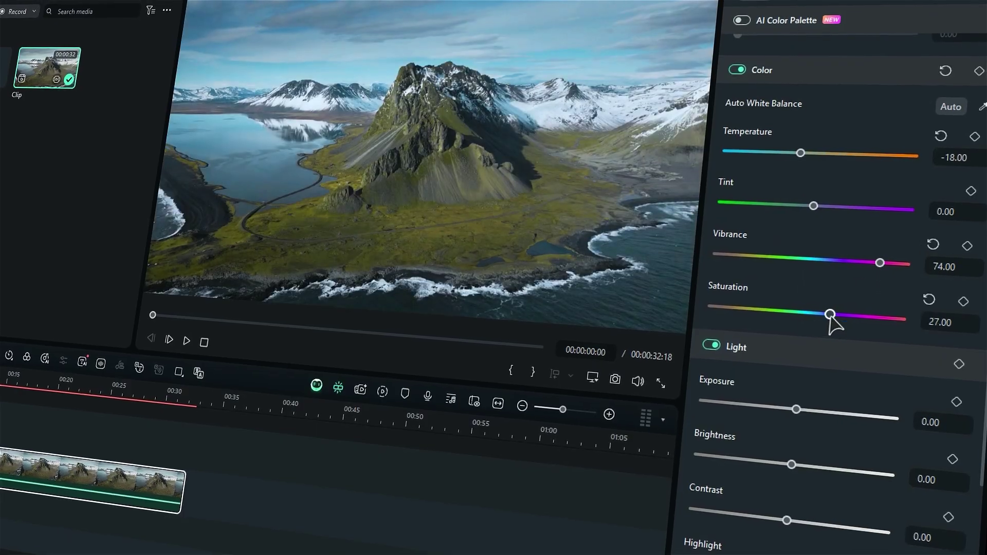
Step: Set the mountain clip's Basic saturation slider to 37
{"action": "left_click_drag", "start_coordinate": [833, 320], "coordinate": [840, 315]}
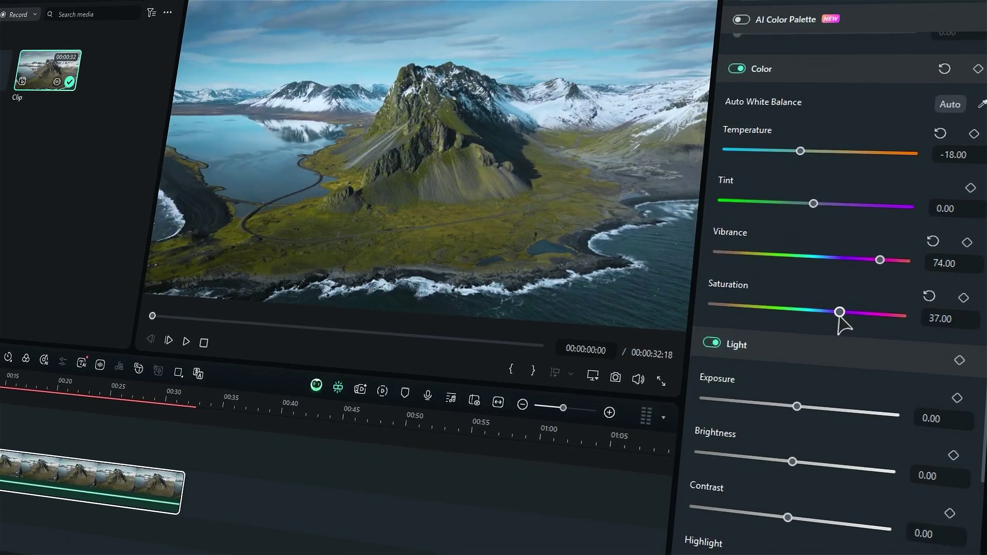